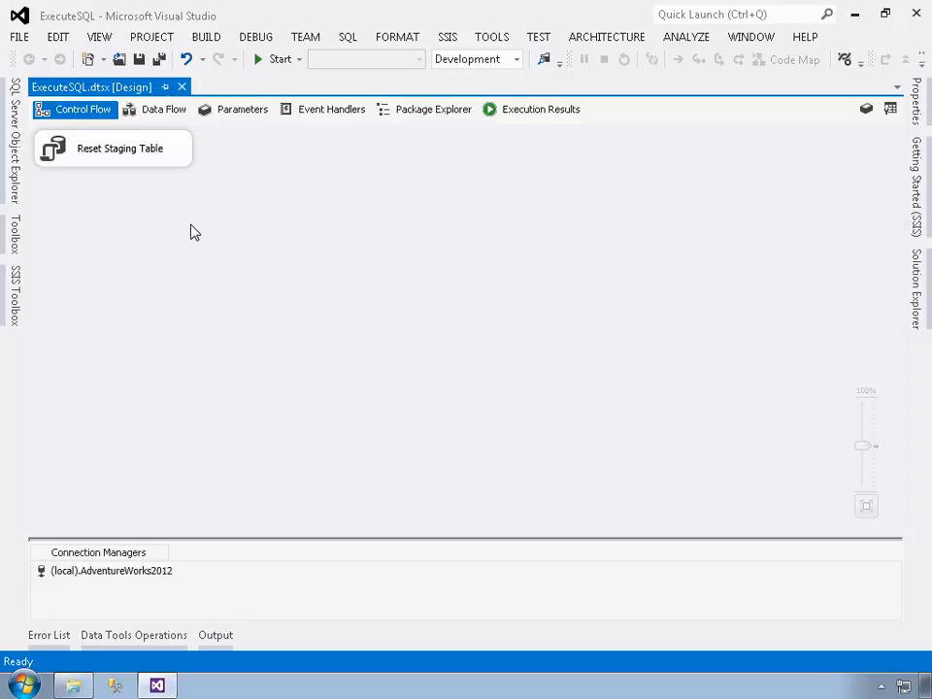
Step: Add a File System Task to the control flow and place it below the Reset Staging Table task
left_click(21, 302)
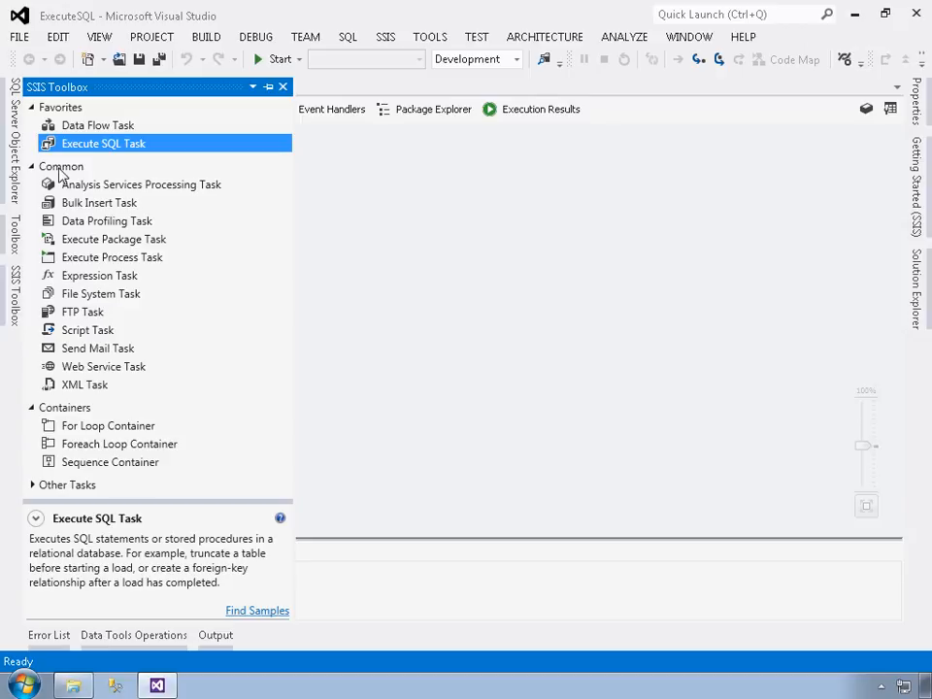
left_click_drag(83, 296, 317, 204)
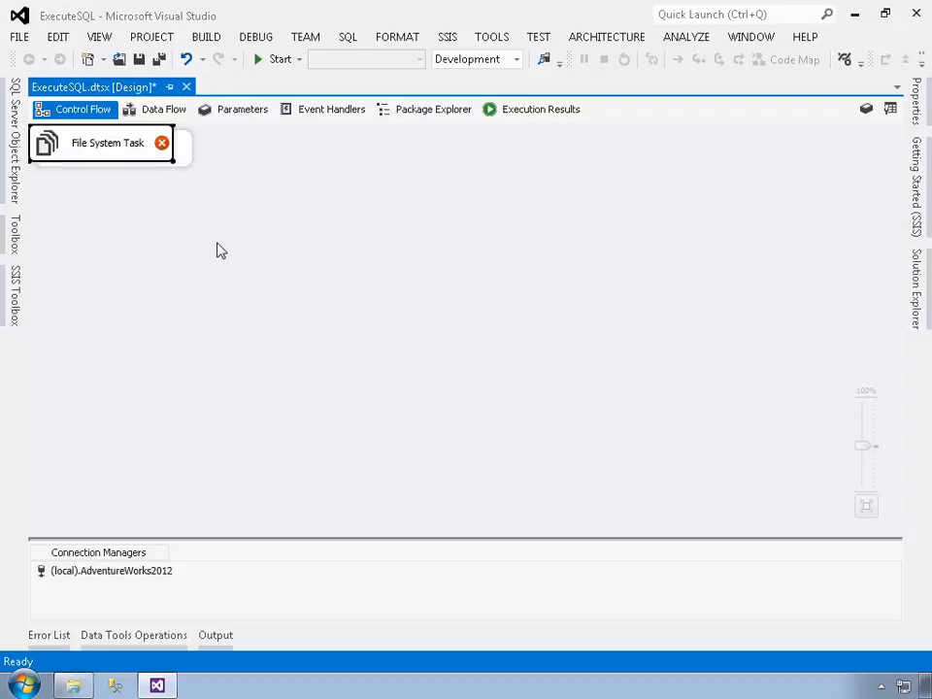
left_click_drag(114, 147, 213, 262)
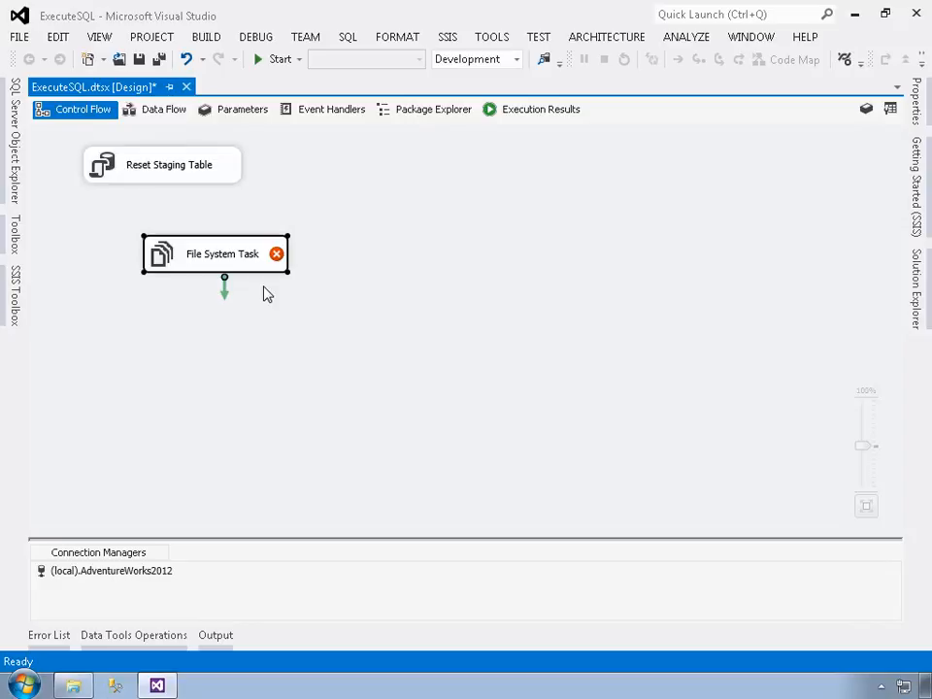
Step: Rename the File System Task as Create Export Directory
right_click(231, 256)
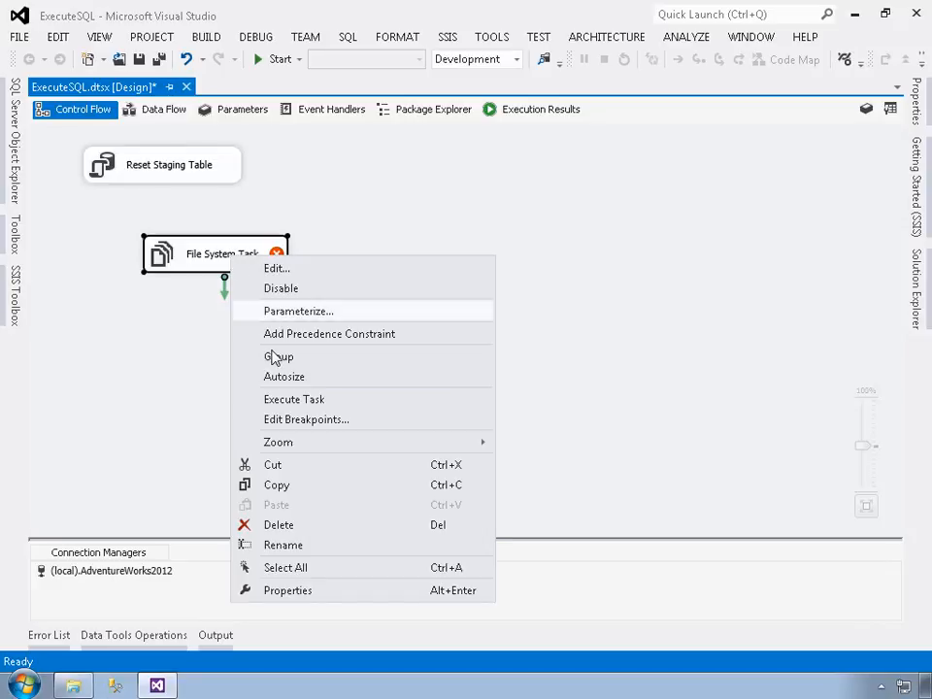
left_click(291, 545)
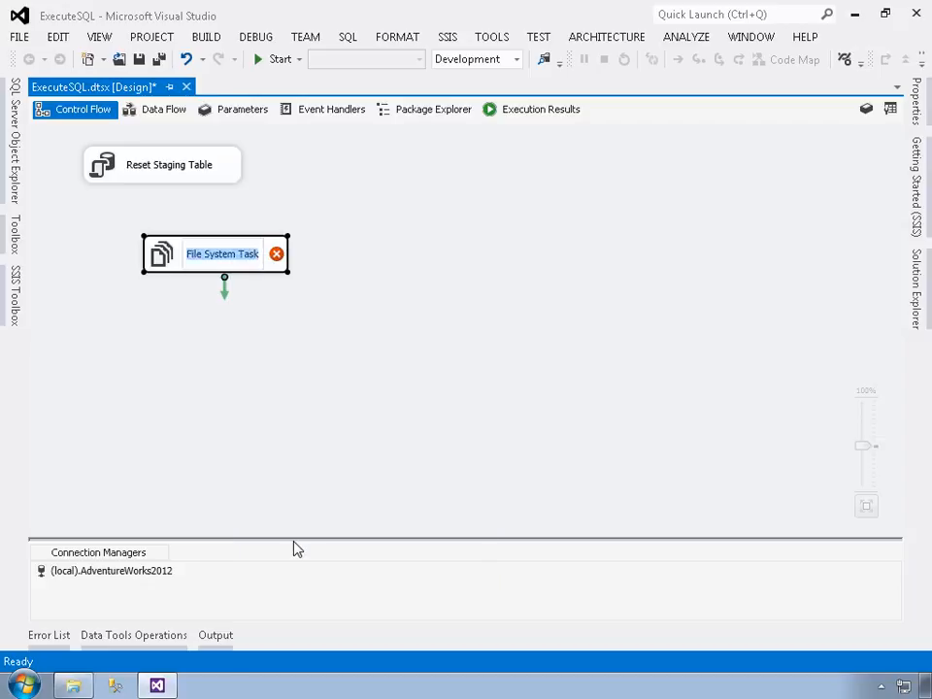
type("Create")
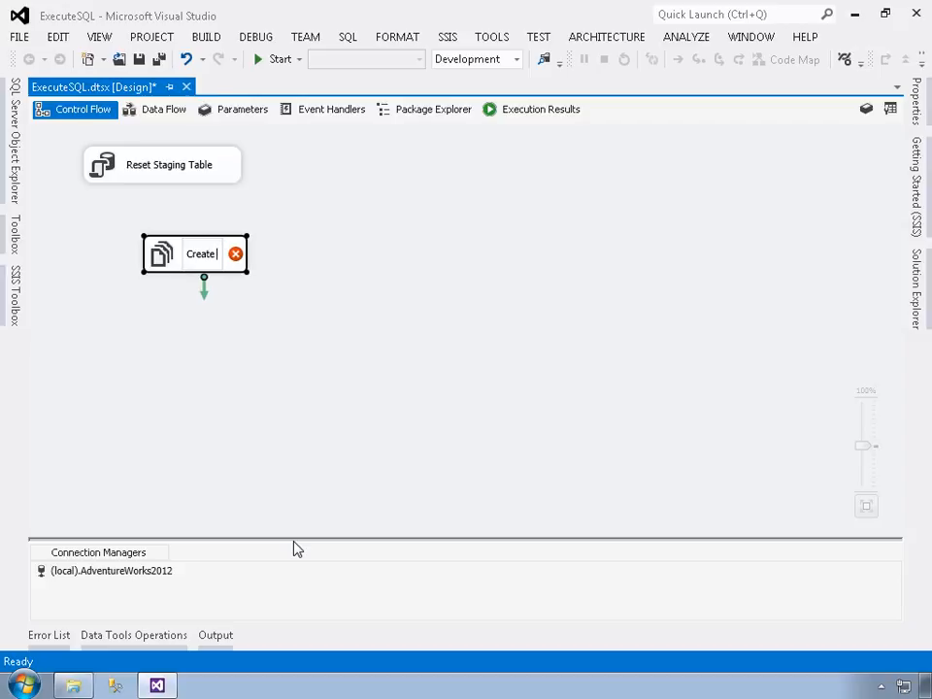
type(" Export Directory")
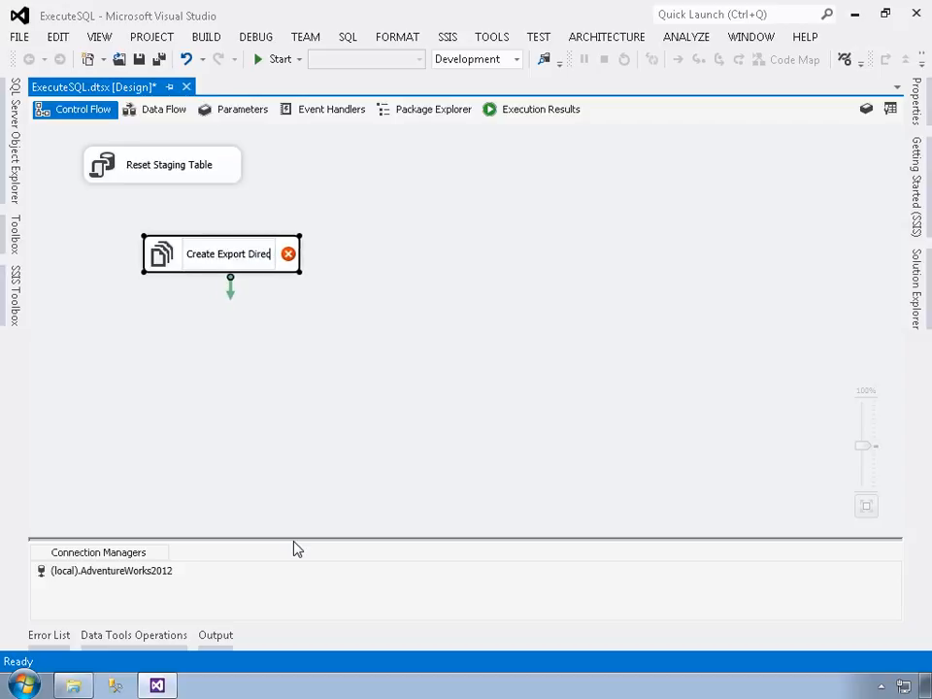
key("Return")
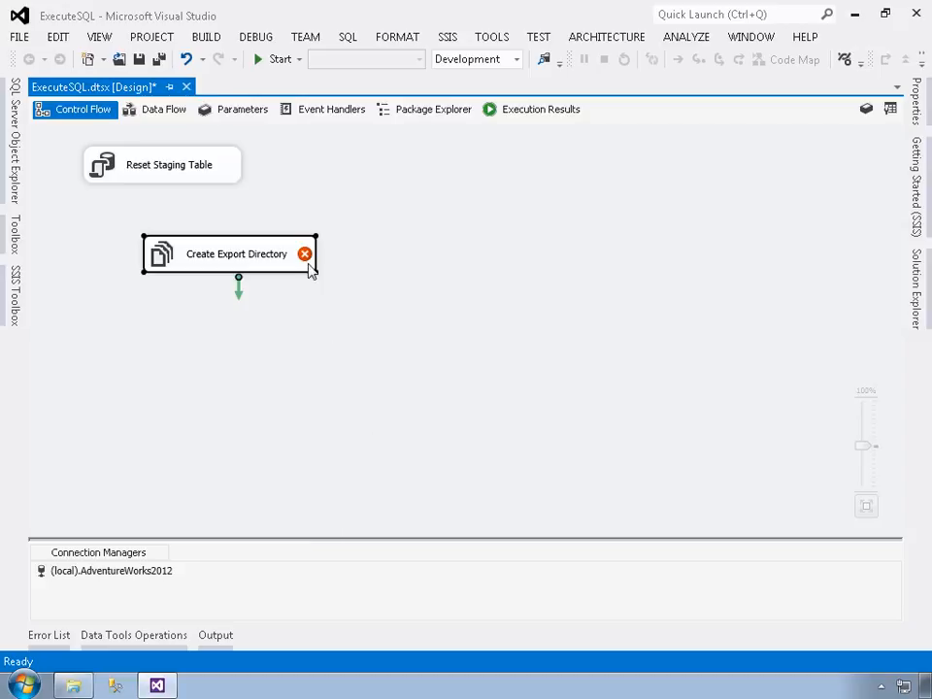
Step: Open the Create Export Directory task for editing and set its operation to Create directory
mouse_move(306, 254)
double_click(307, 257)
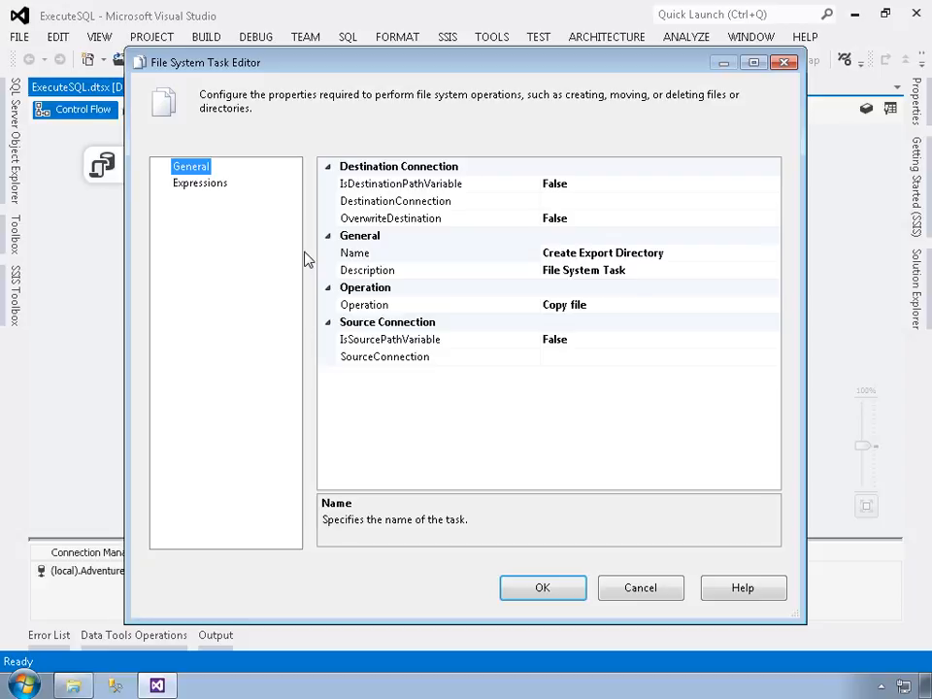
left_click(409, 307)
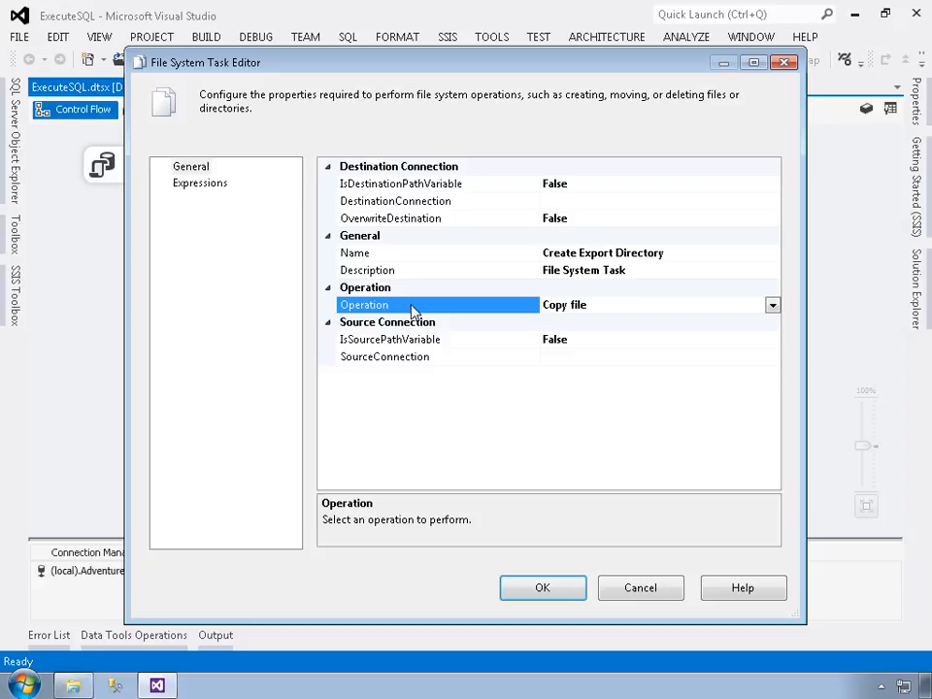
left_click(772, 306)
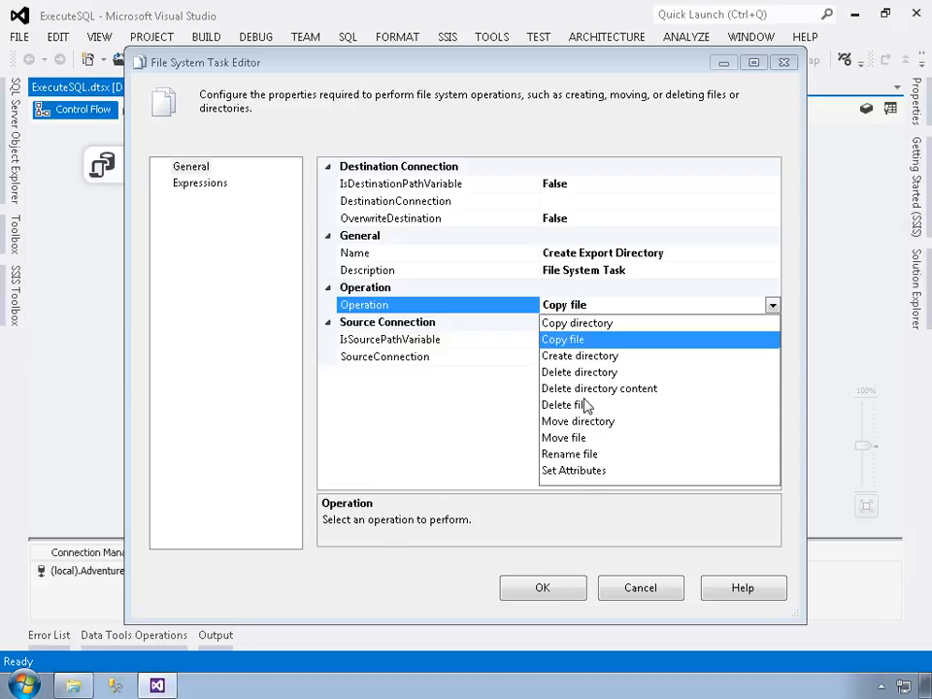
left_click(585, 356)
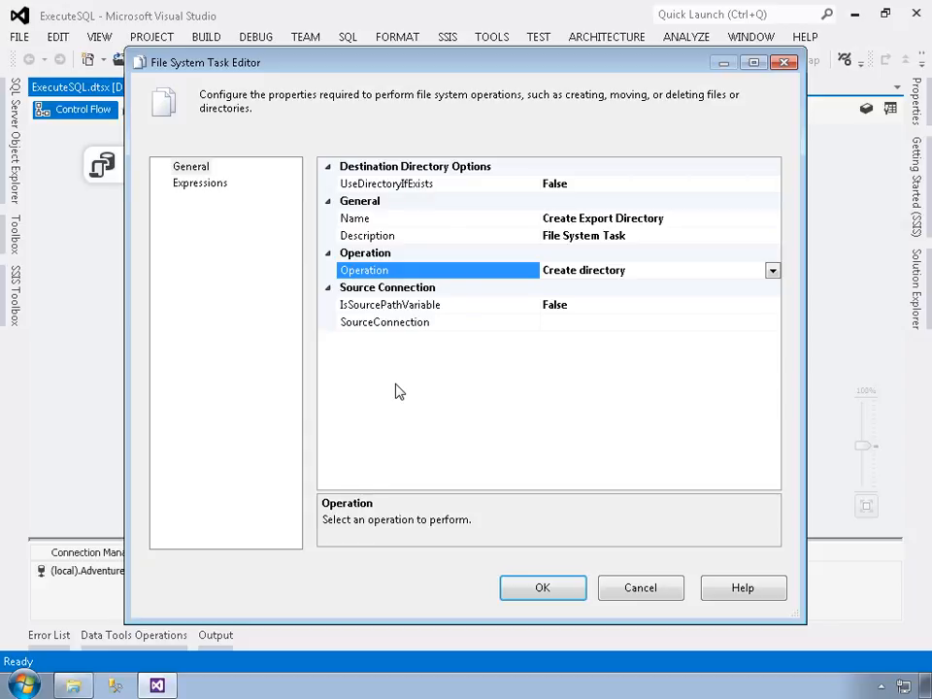
Step: Create a new source connection with usage type Create folder for C:\Staging, and set UseDirectoryIfExists to True
left_click(411, 326)
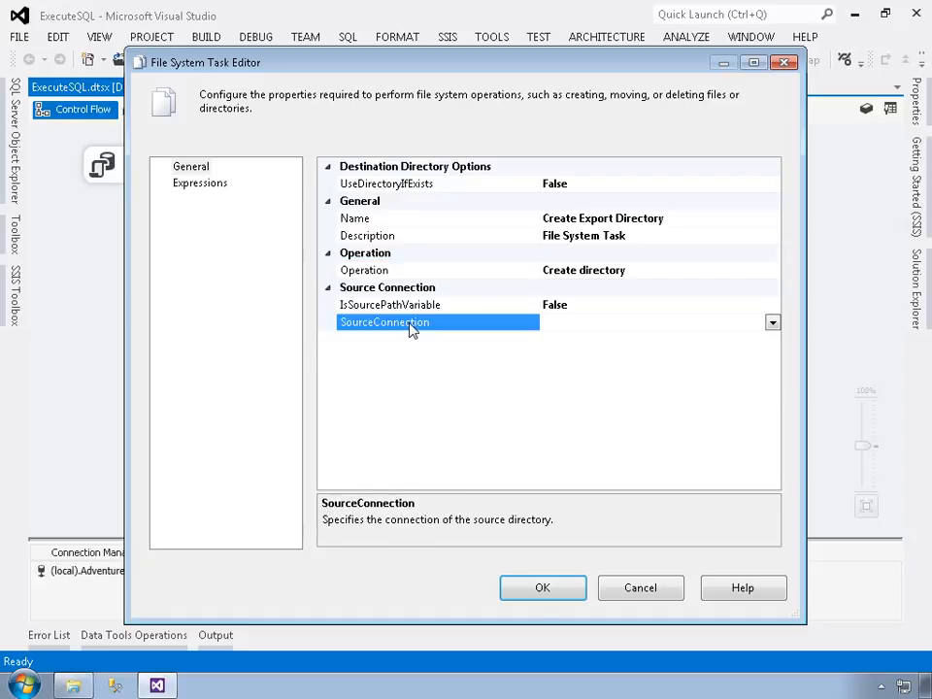
left_click(773, 323)
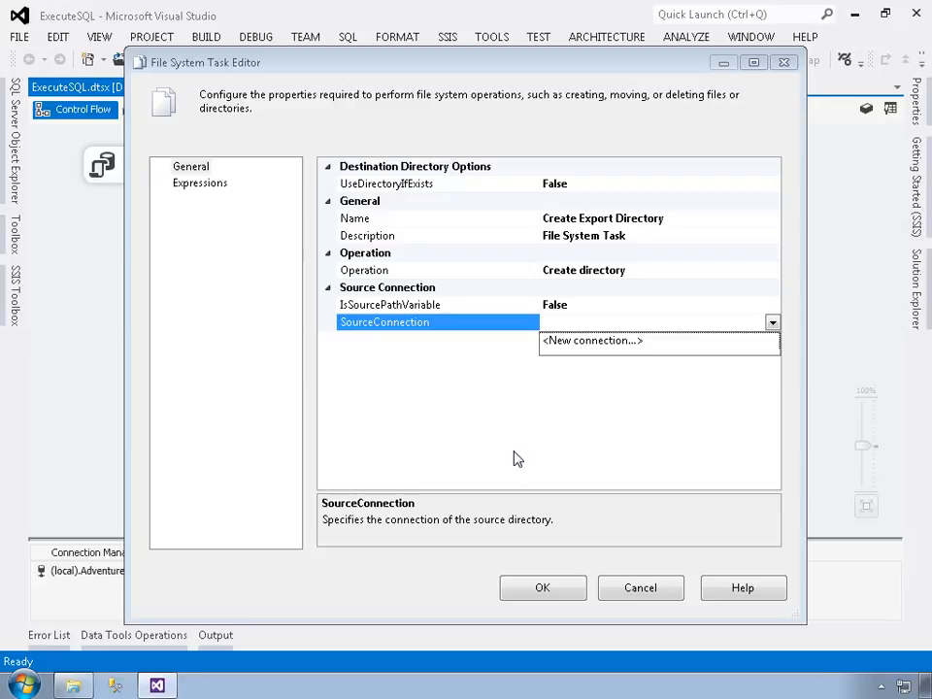
left_click(618, 343)
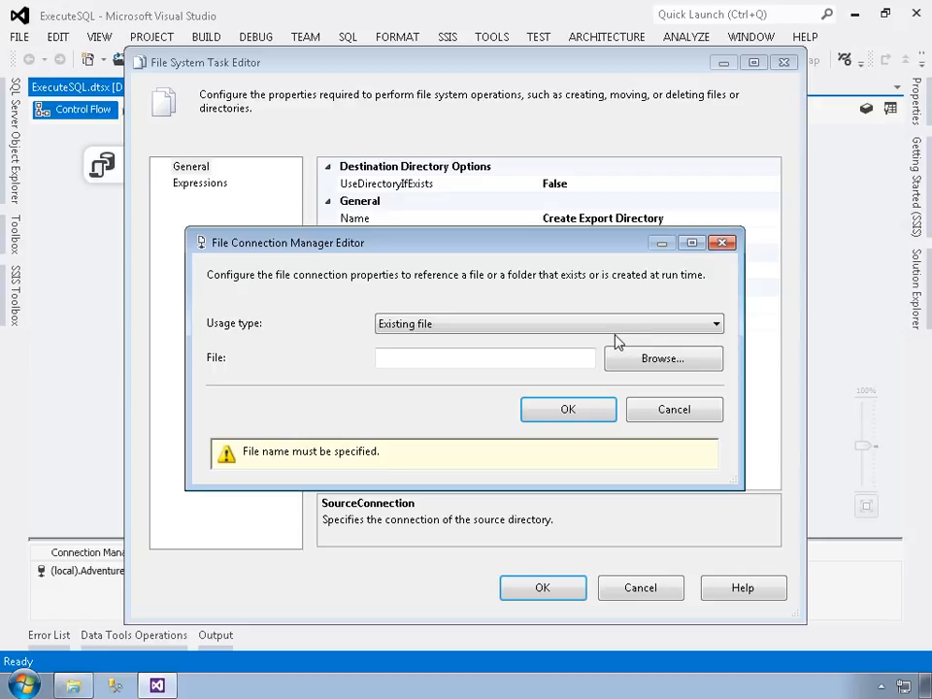
left_click(588, 328)
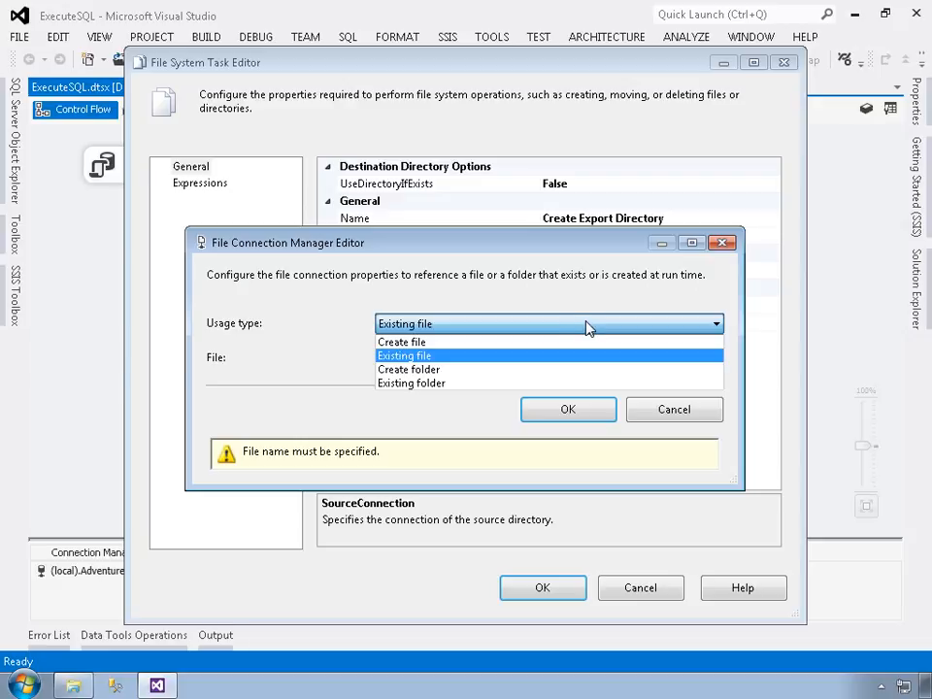
left_click(436, 372)
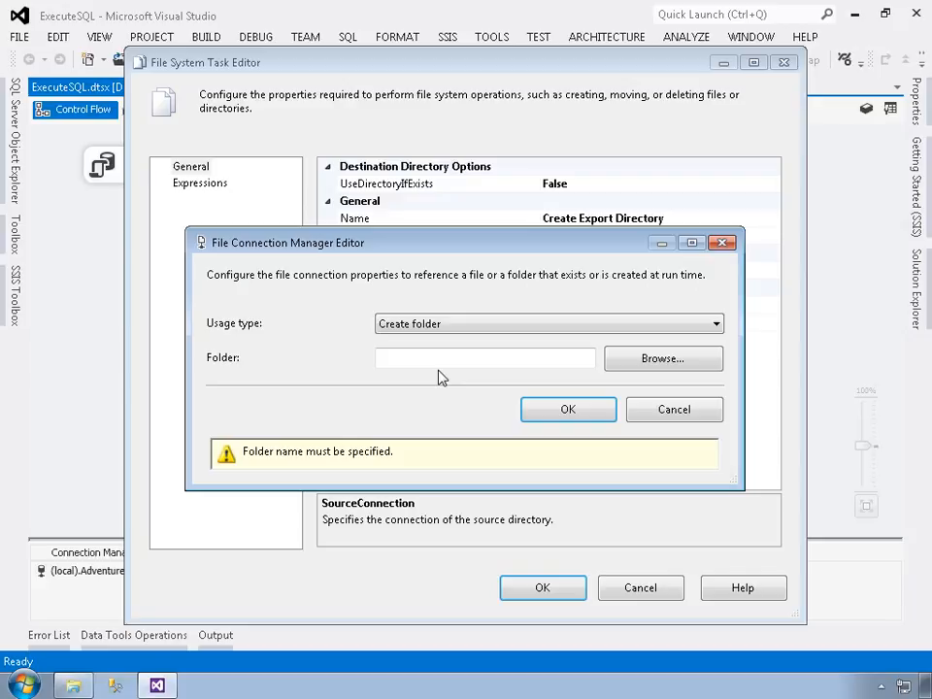
left_click(446, 361)
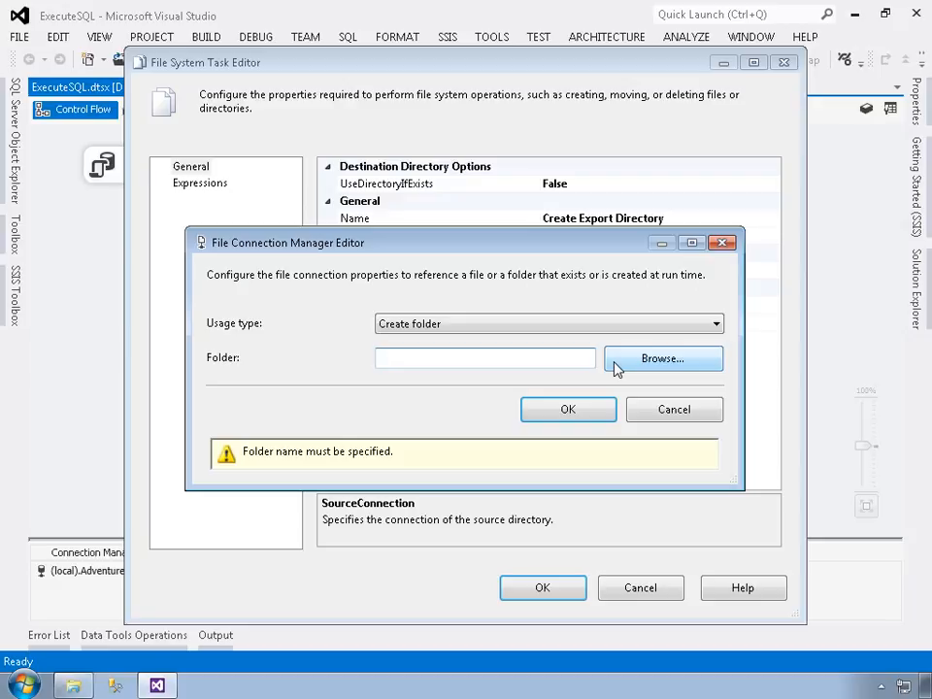
type("C:\\Staging")
left_click(596, 417)
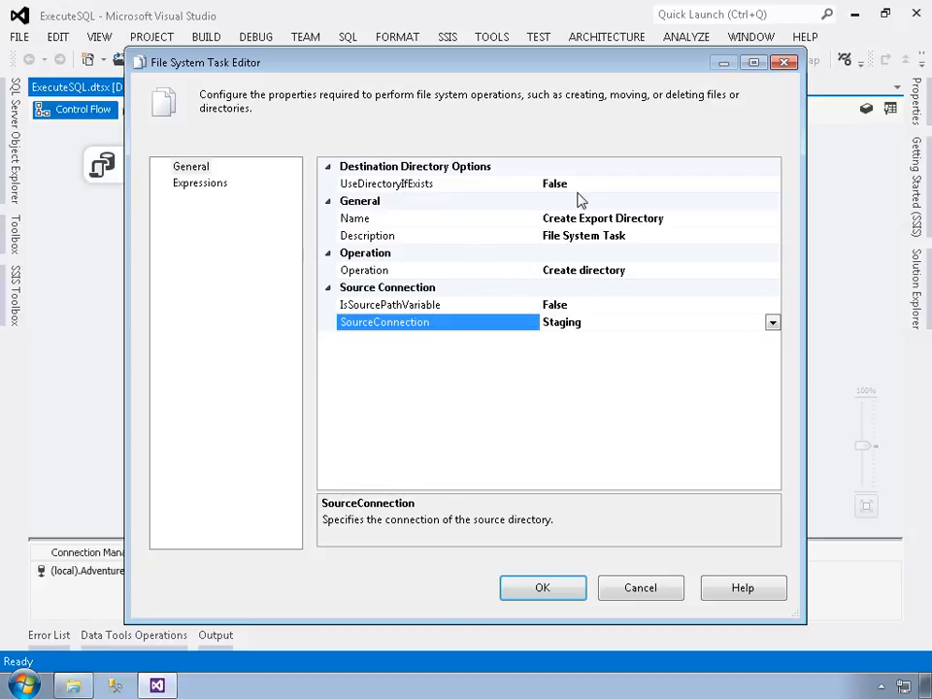
double_click(382, 190)
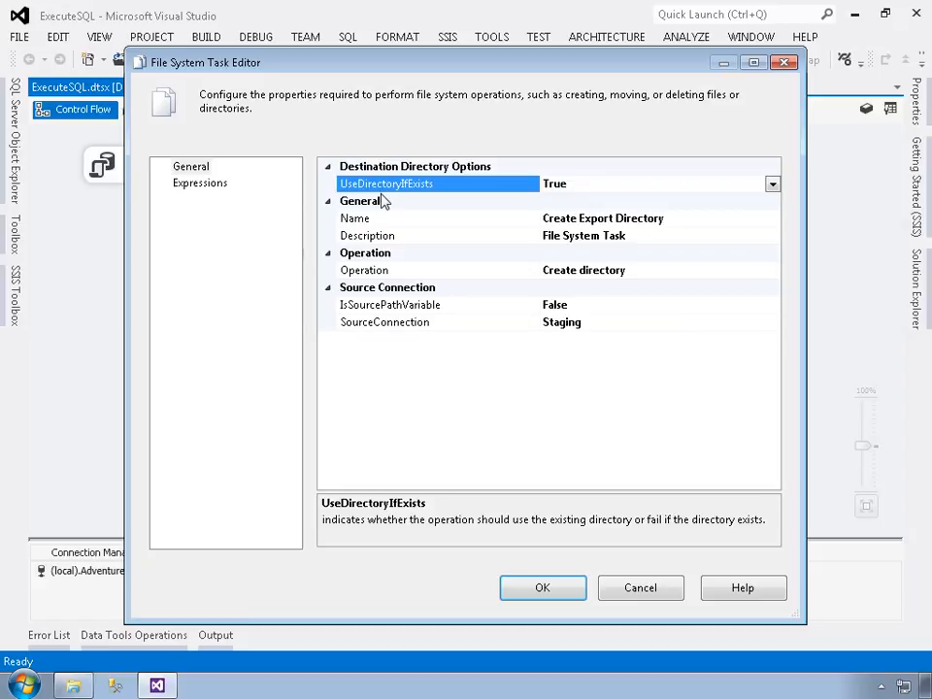
left_click(534, 589)
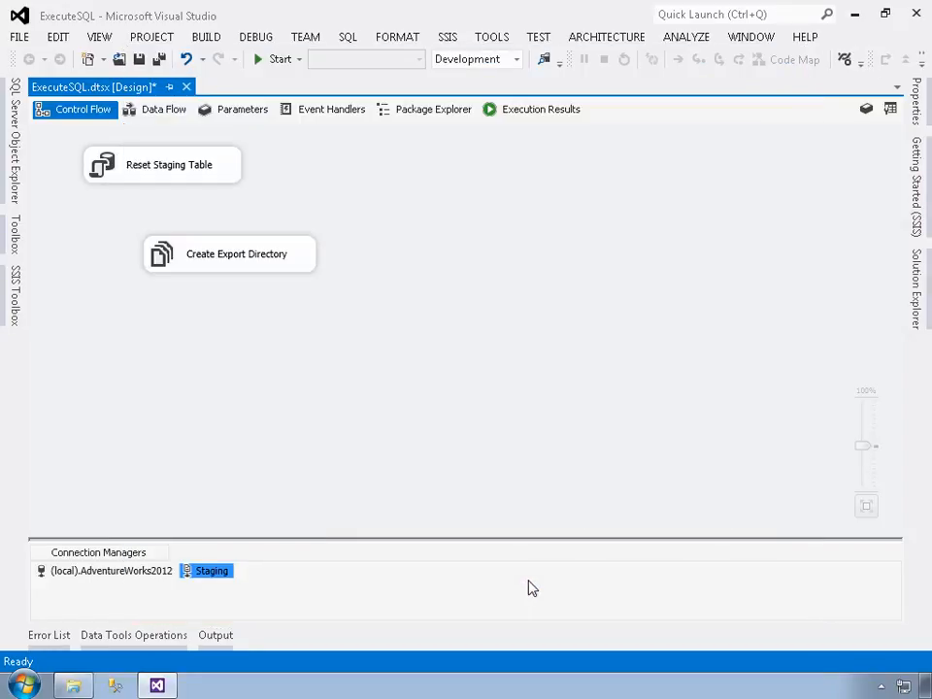
Step: Execute only the Create Export Directory task and review its progress log, ending in design mode
right_click(251, 265)
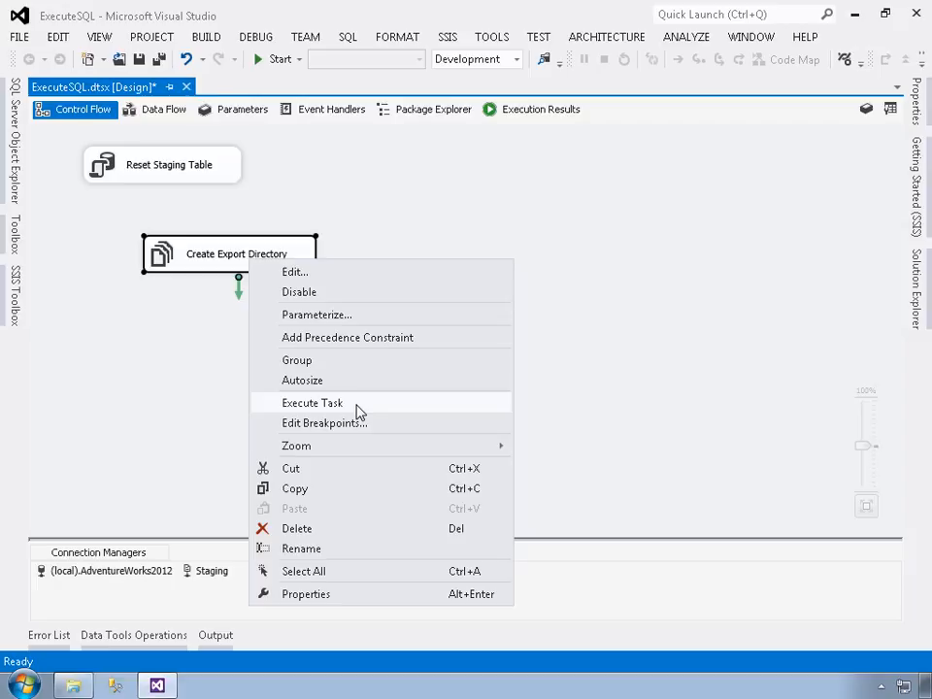
left_click(357, 405)
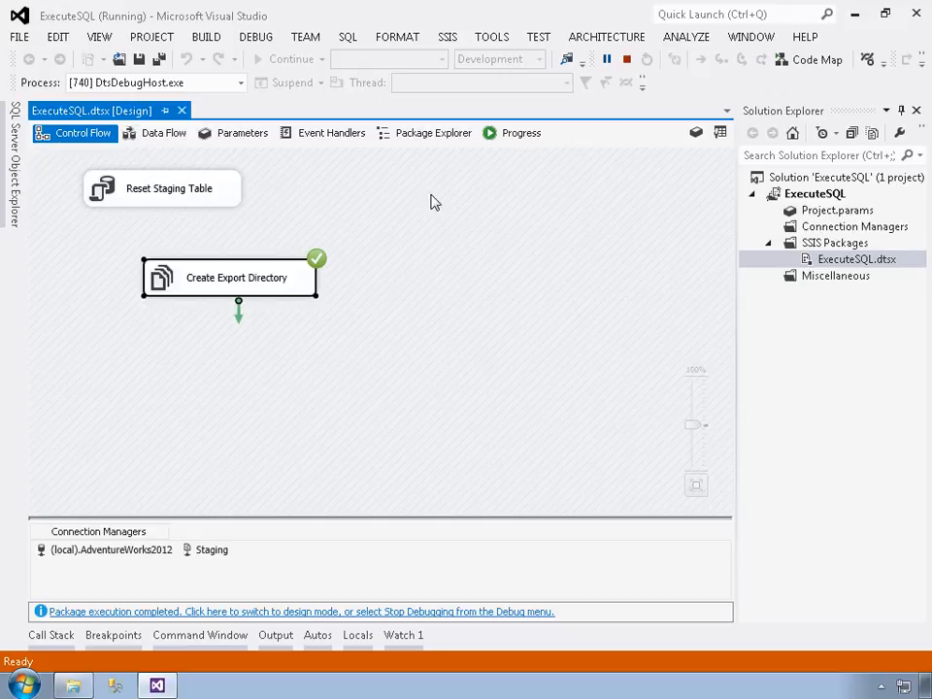
left_click(506, 137)
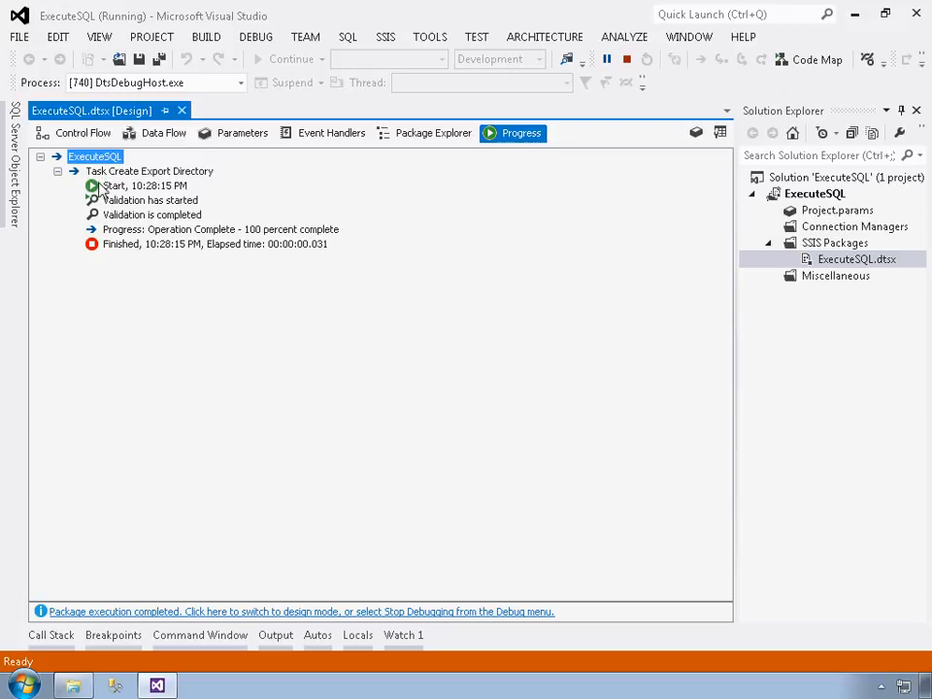
left_click(84, 133)
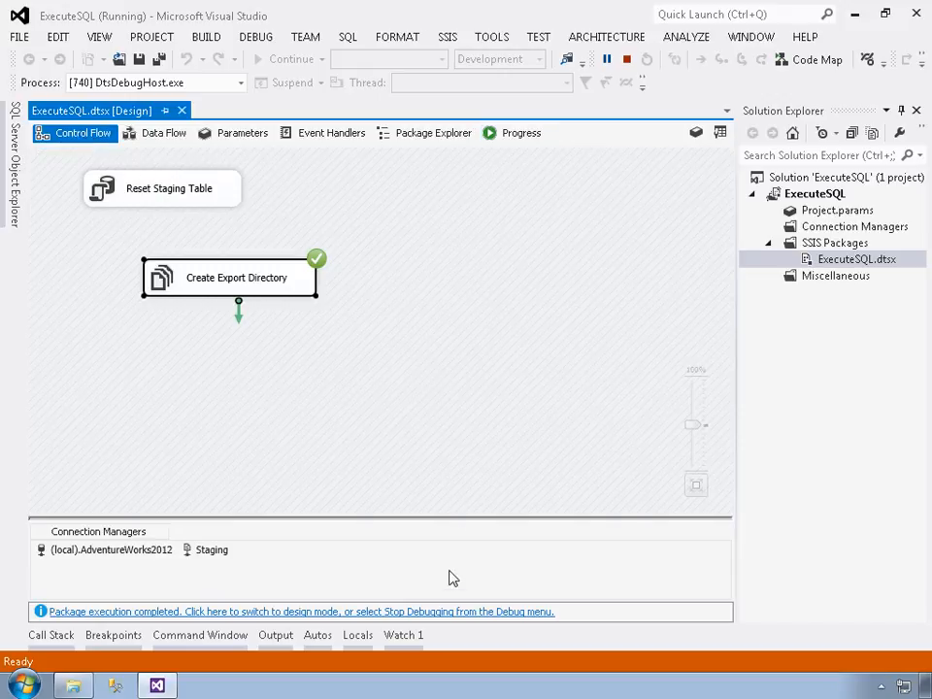
left_click(454, 613)
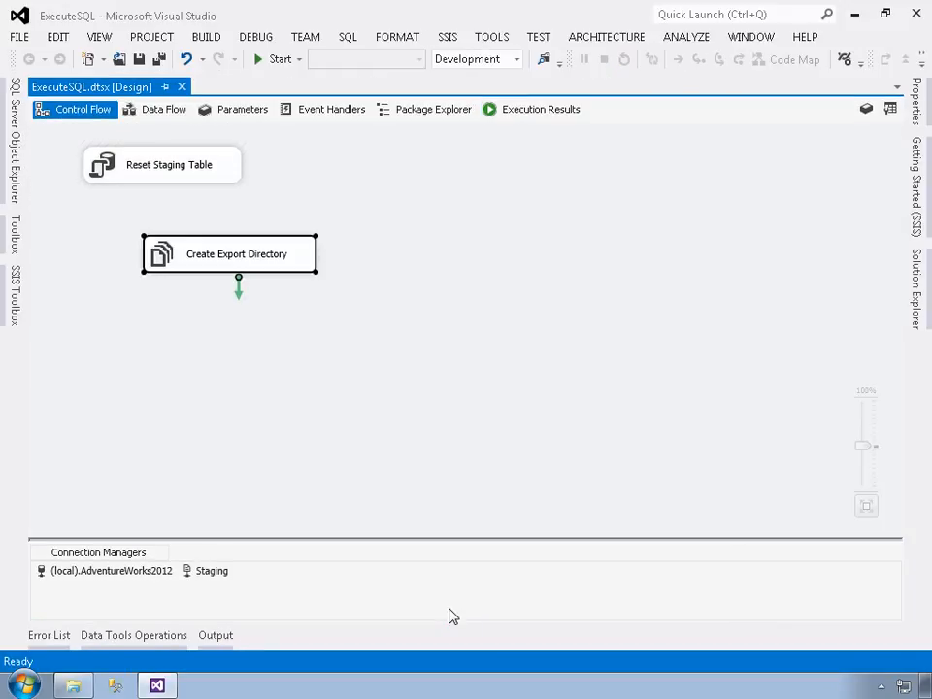
Step: Switch to Windows Explorer and inspect the Staging folder on the C: drive and its contents
left_click(73, 685)
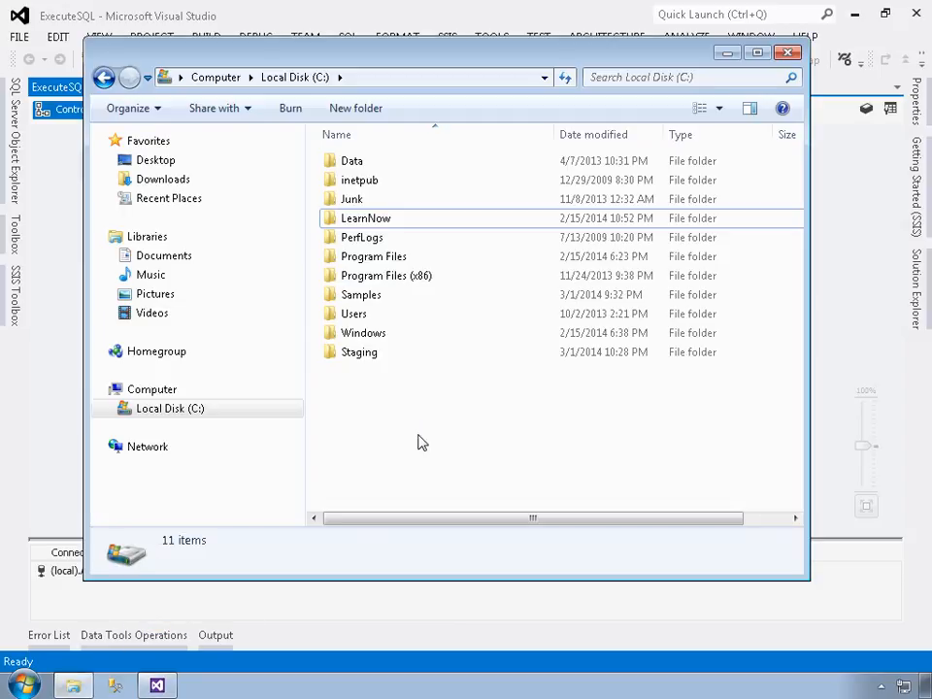
left_click(334, 356)
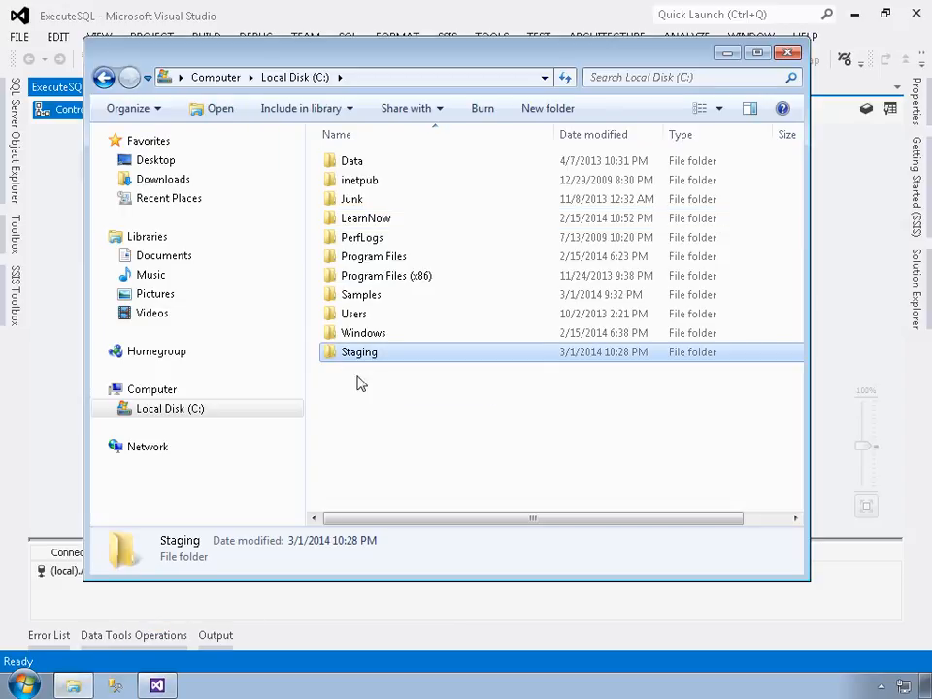
double_click(387, 361)
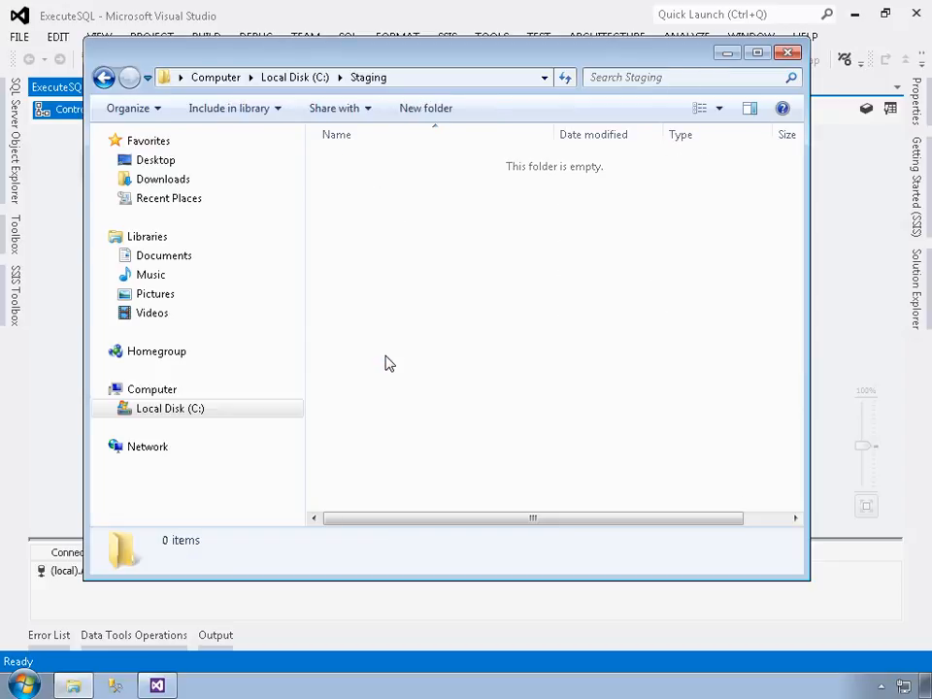
key("BackSpace")
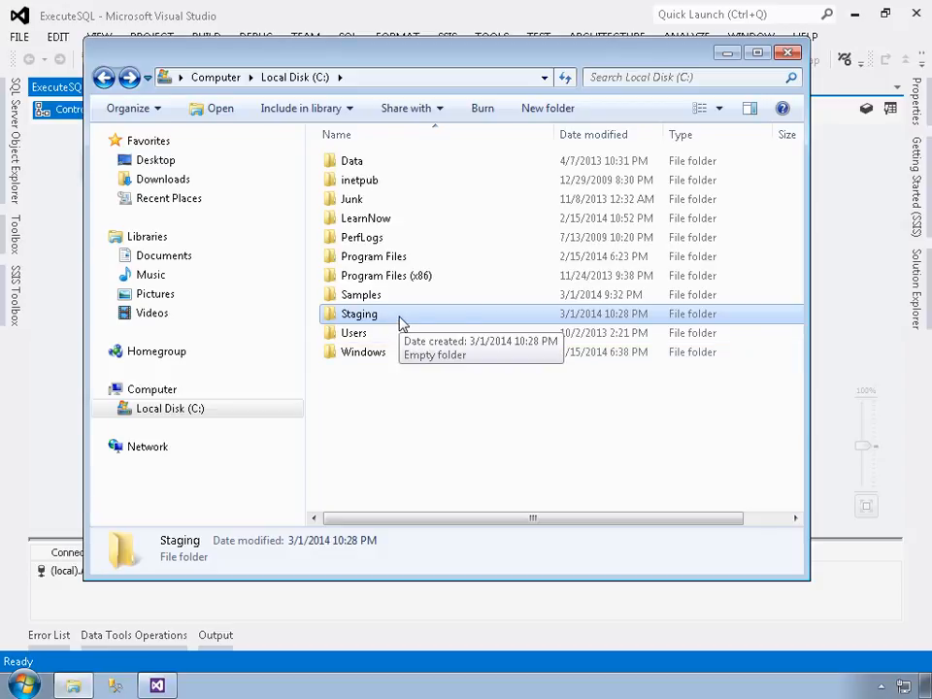
left_click(62, 306)
Step: Execute the Create Export Directory task again and check the Staging folder and the debug output
right_click(217, 255)
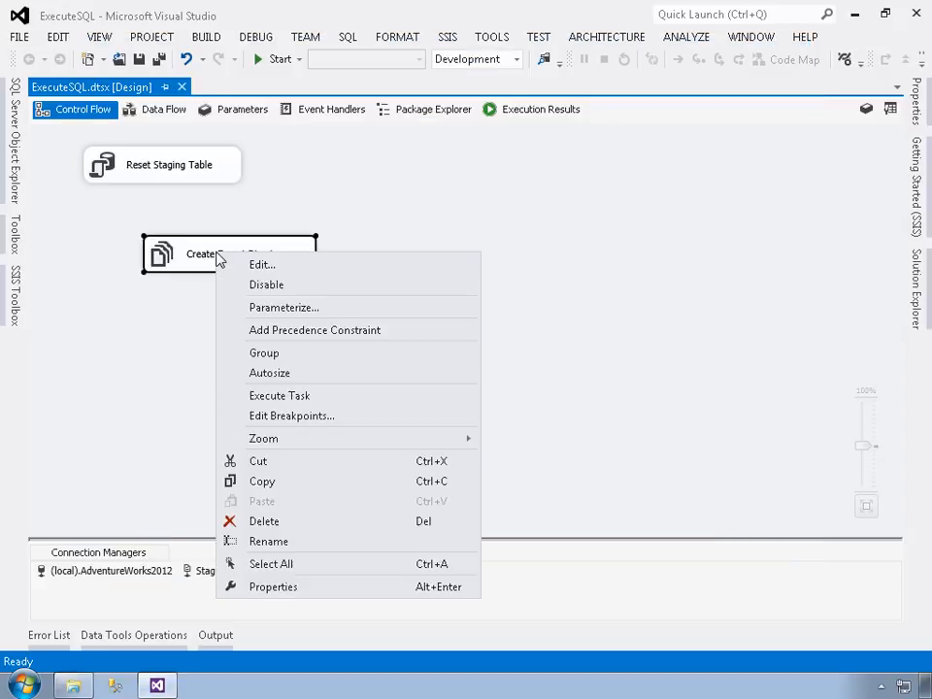
left_click(283, 398)
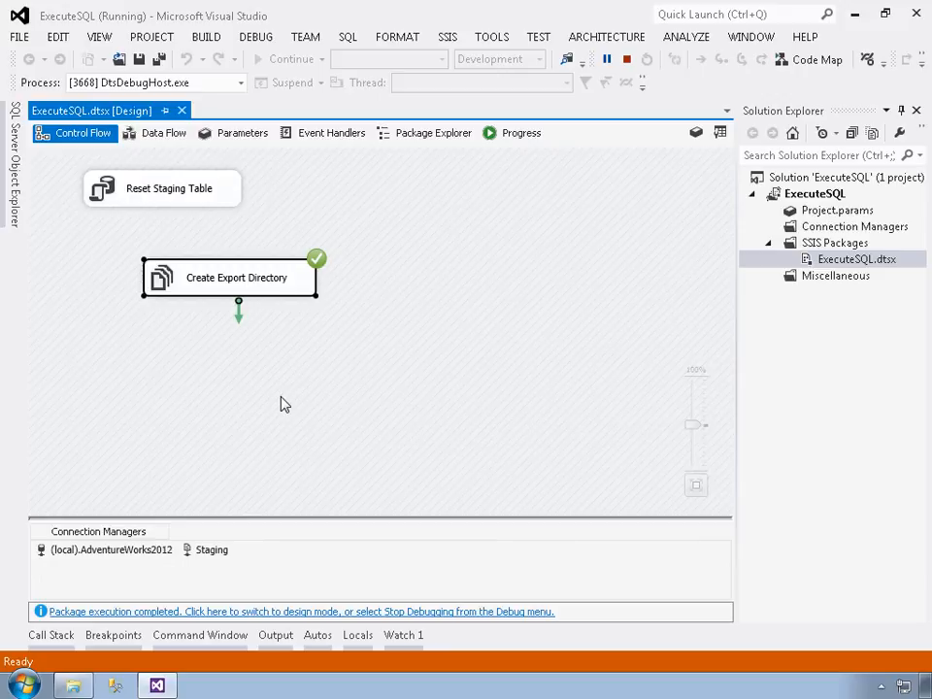
left_click(85, 687)
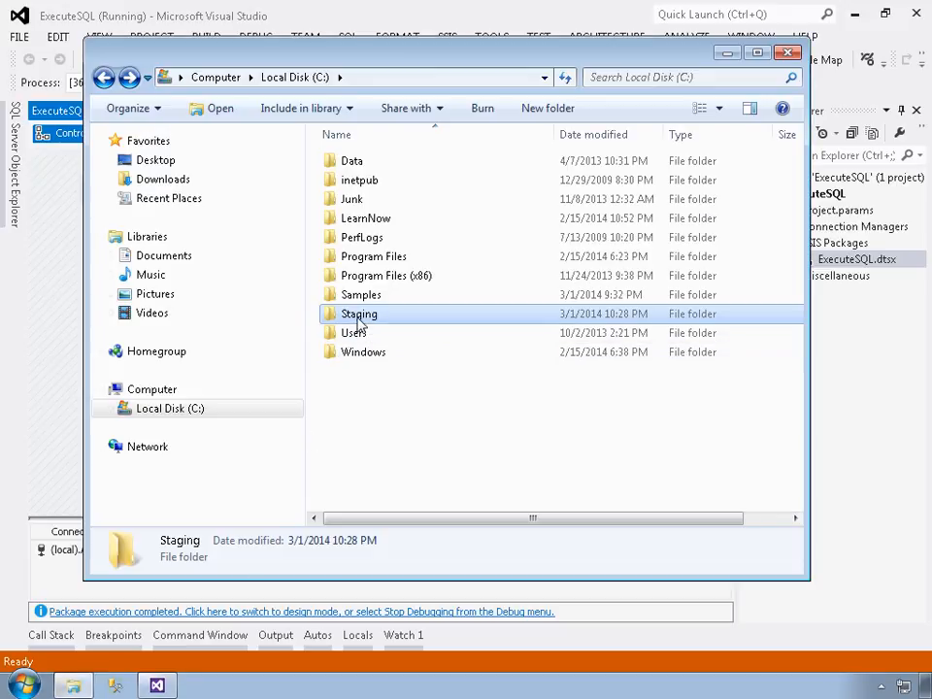
left_click(64, 380)
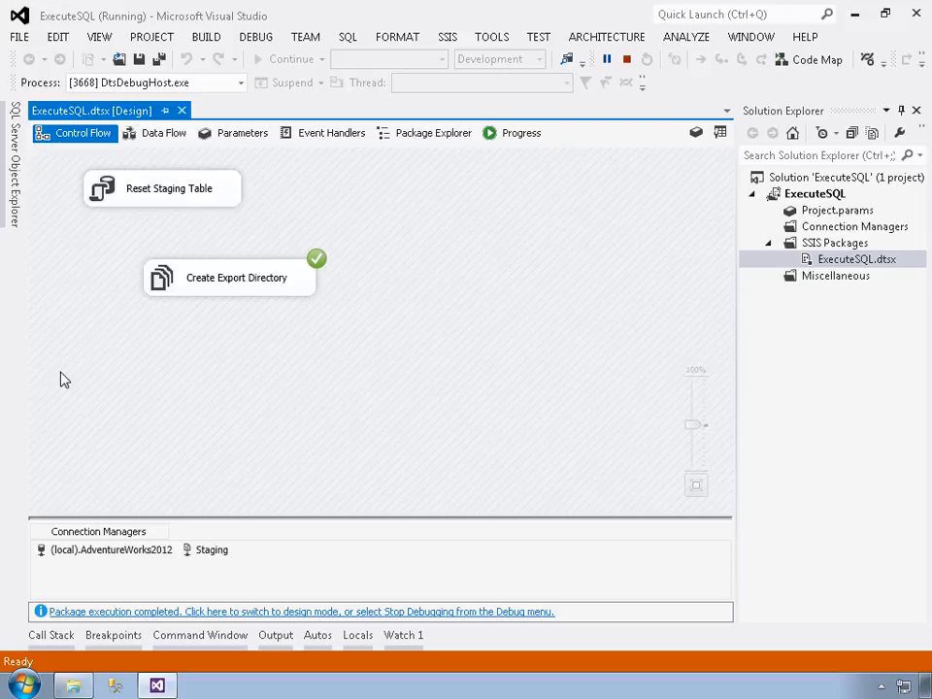
left_click(276, 639)
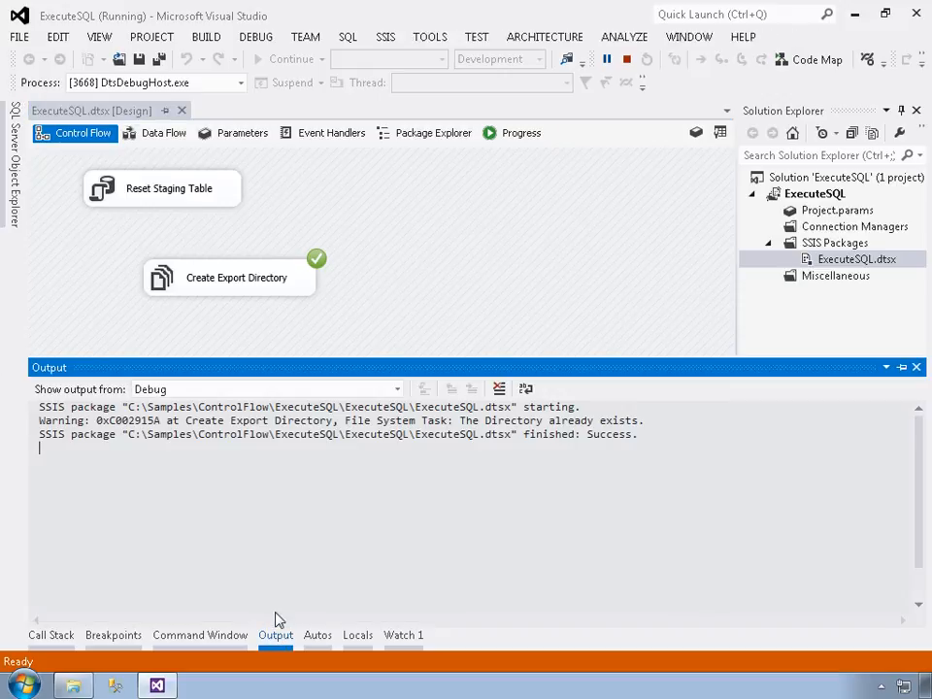